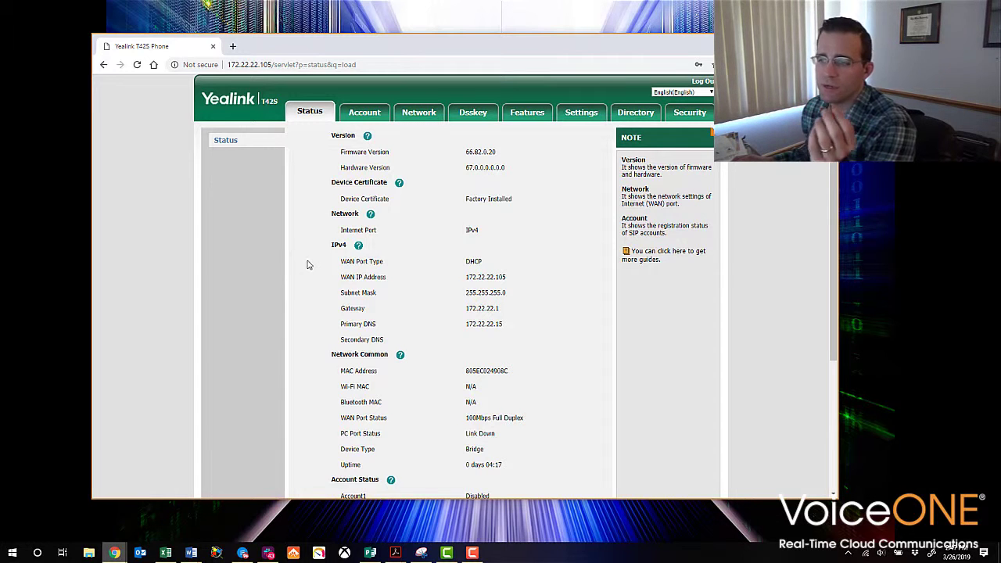
scroll(351, 275, "down", 2)
scroll(534, 375, "down", 2)
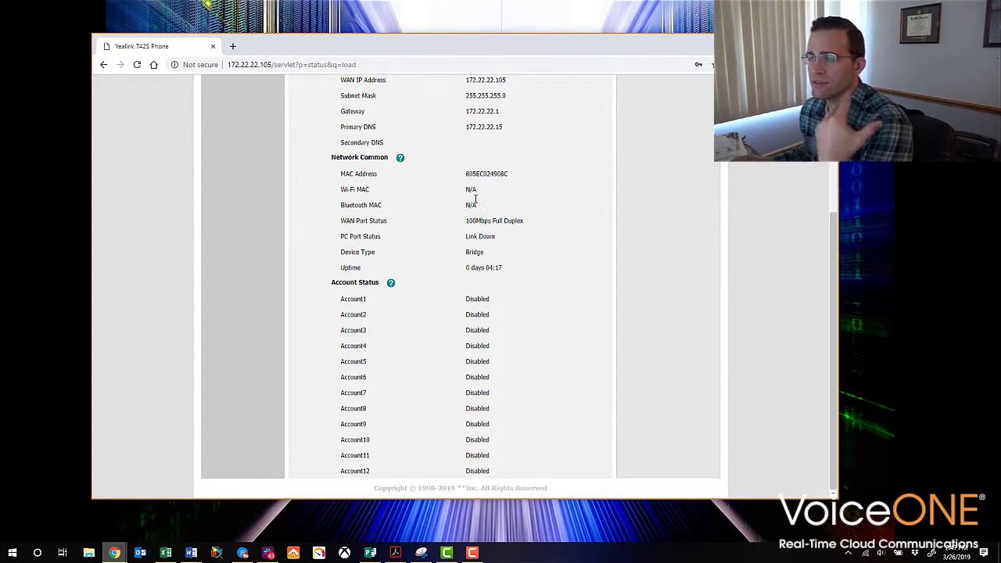
scroll(520, 206, "up", 2)
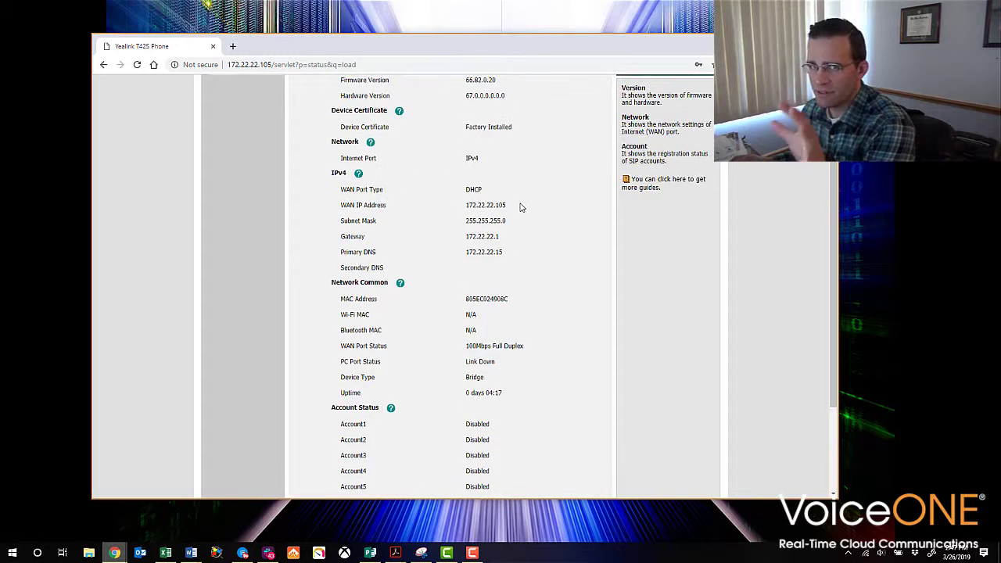
scroll(522, 205, "up", 2)
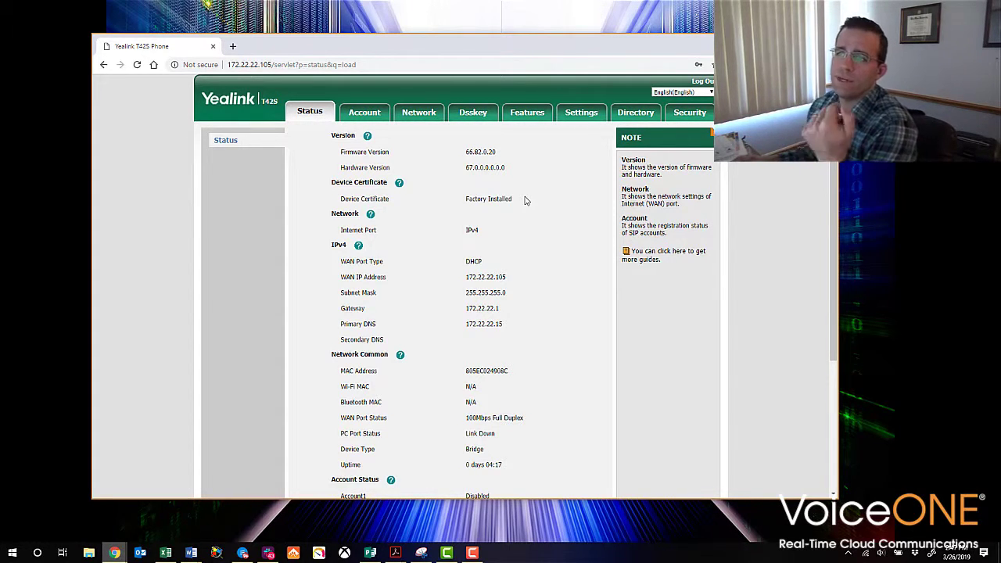
Keep Account1 selected and fill in its label and display name 3403
left_click(365, 115)
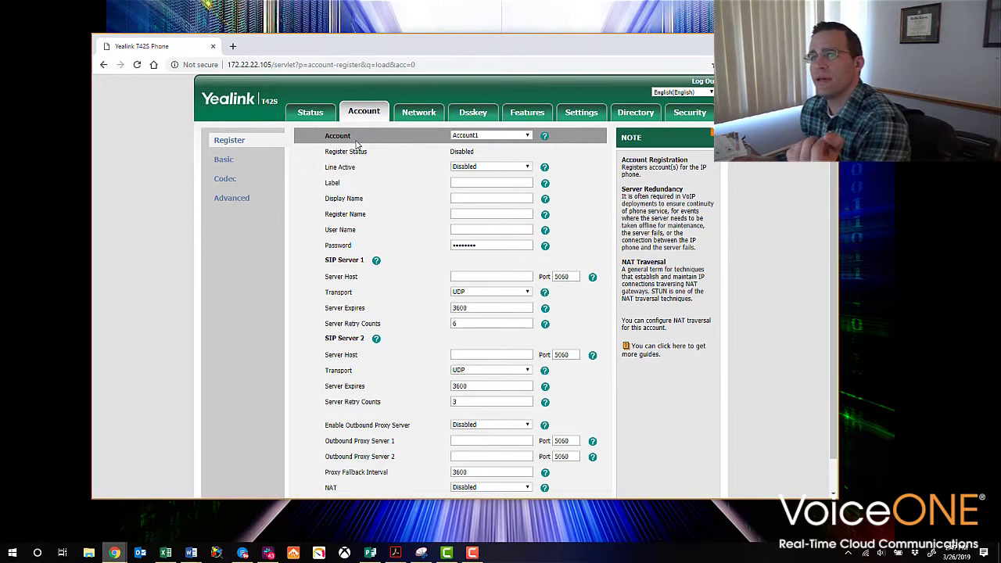
left_click(526, 136)
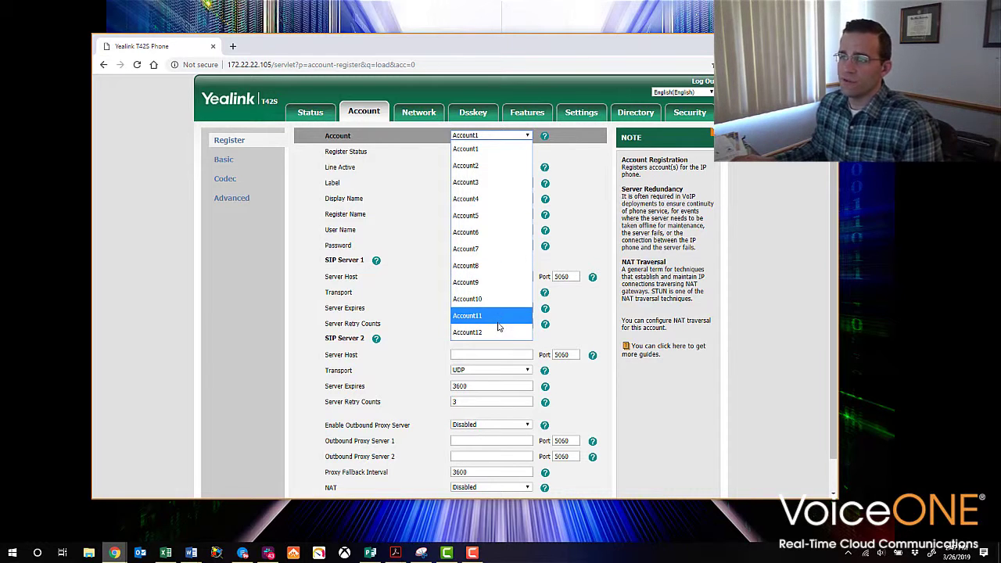
left_click(492, 136)
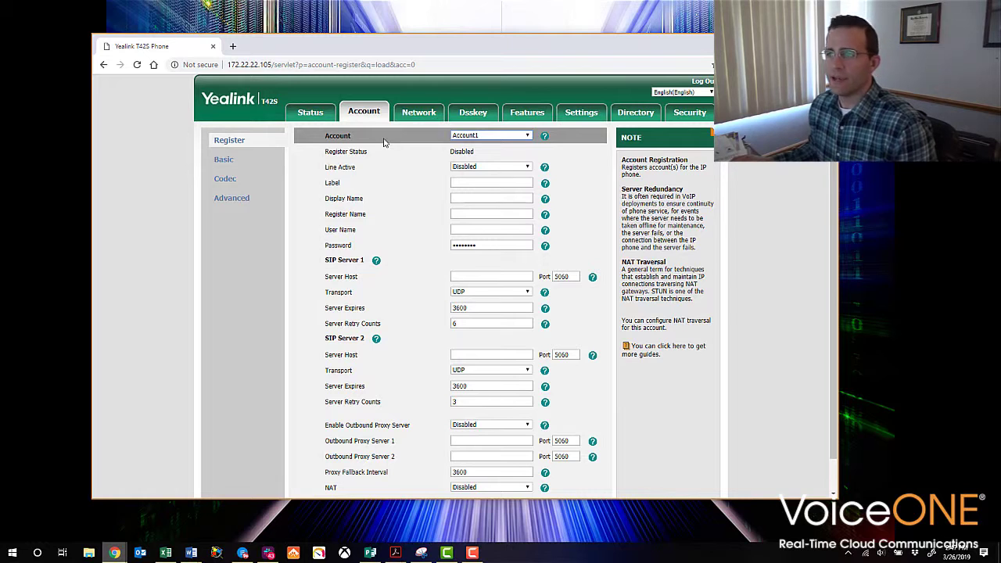
left_click(468, 181)
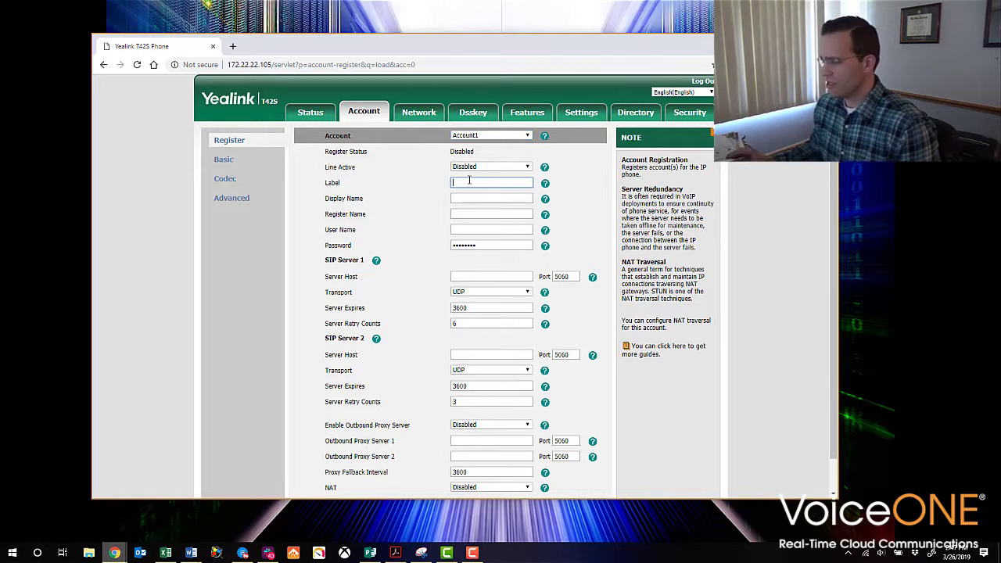
type("3403")
key("Tab")
type("3403")
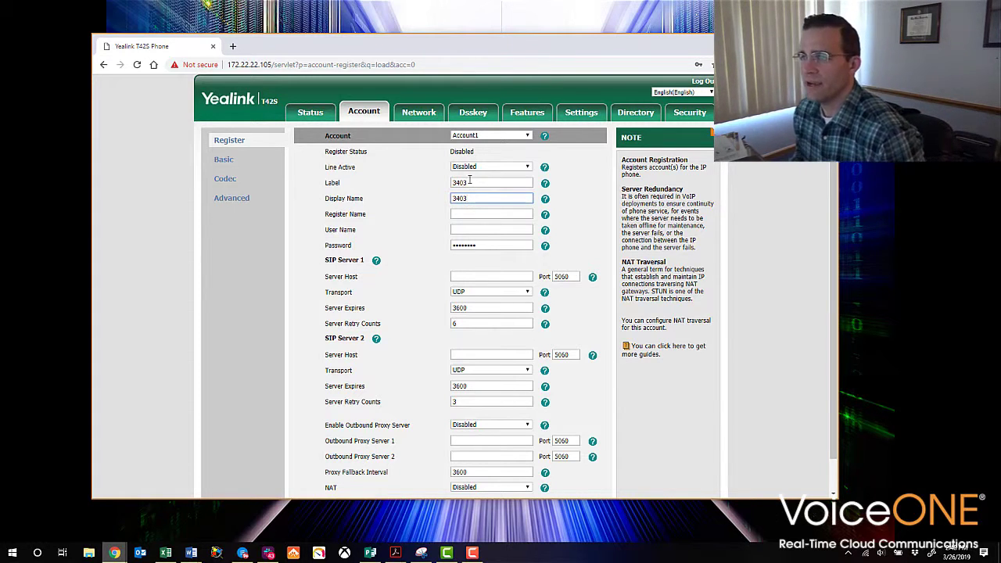
Enter Account1's SIP register name, user name and account password
key("Tab")
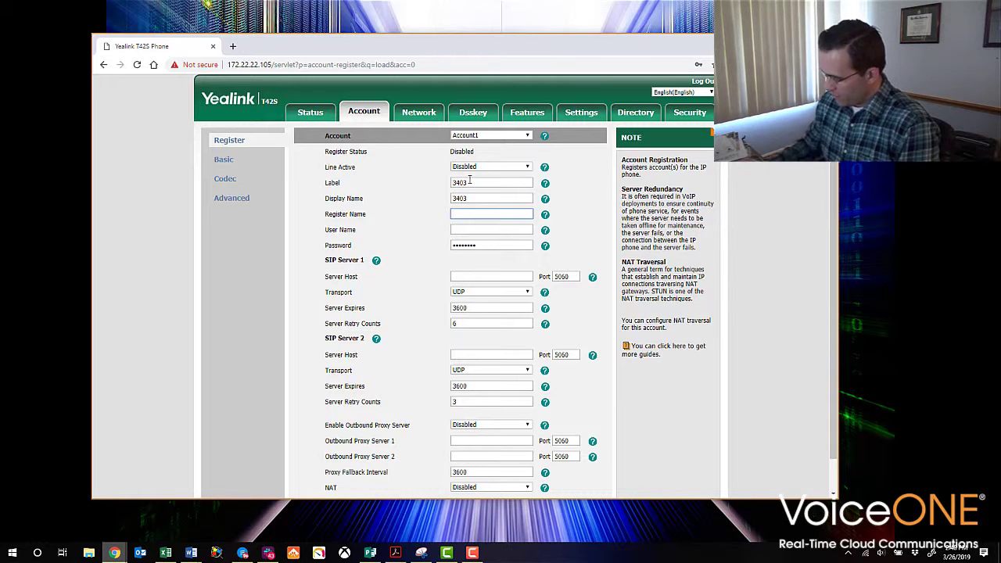
type("3403-acce")
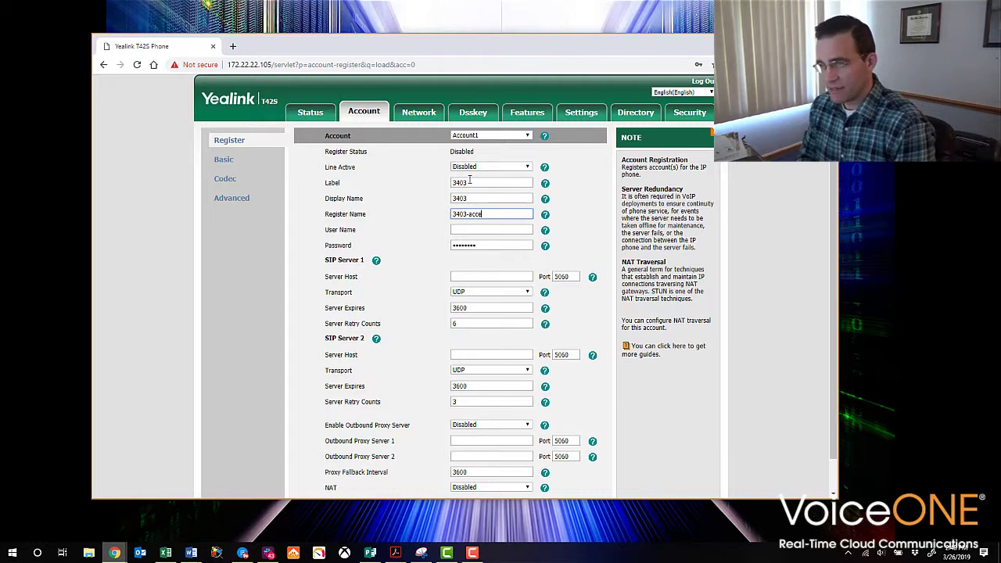
type("nt")
key("Tab")
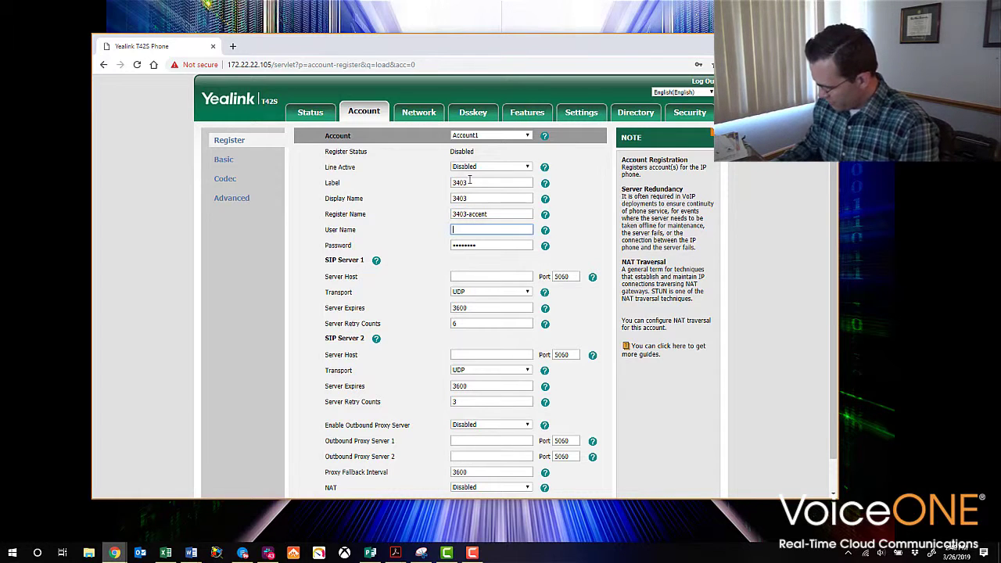
type("340")
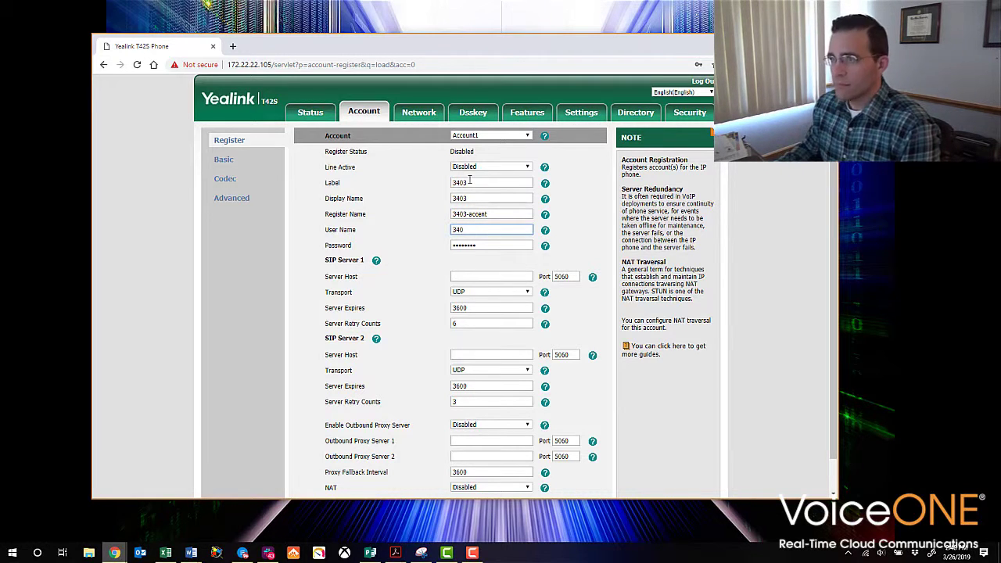
type("3-accent")
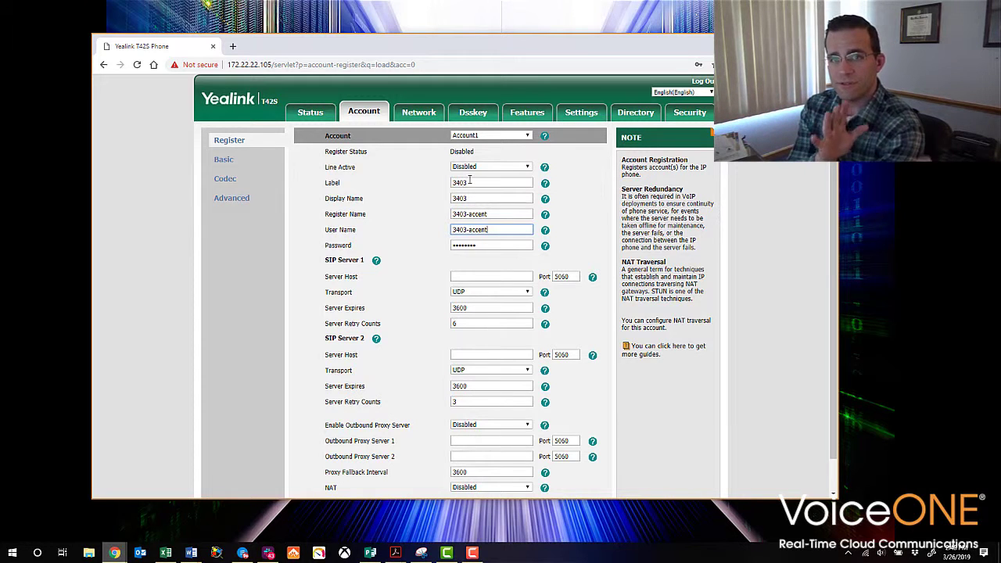
key("Tab")
type("•••••••")
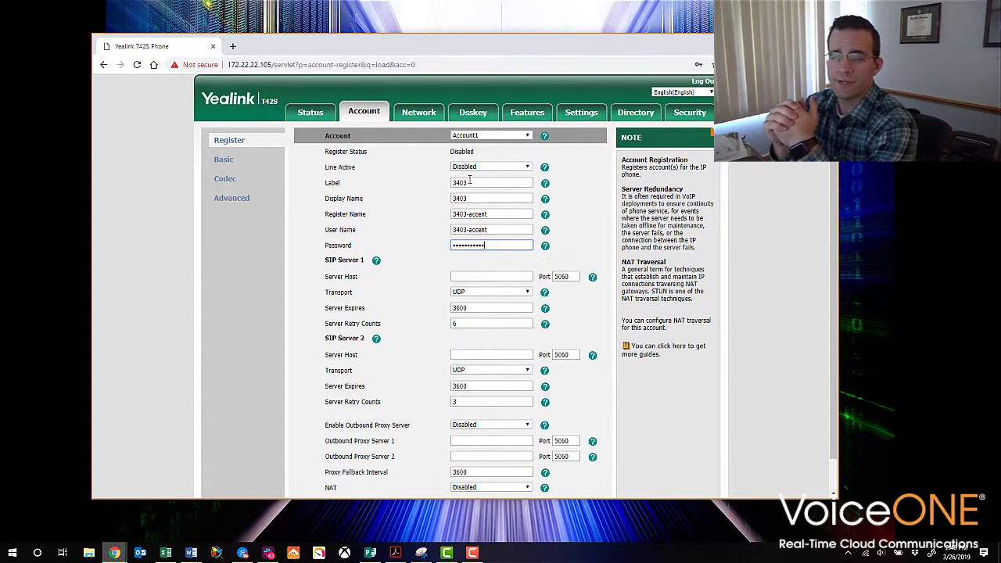
Enter connect.accentservices.com as the SIP Server 1 host for Account1
key("Tab")
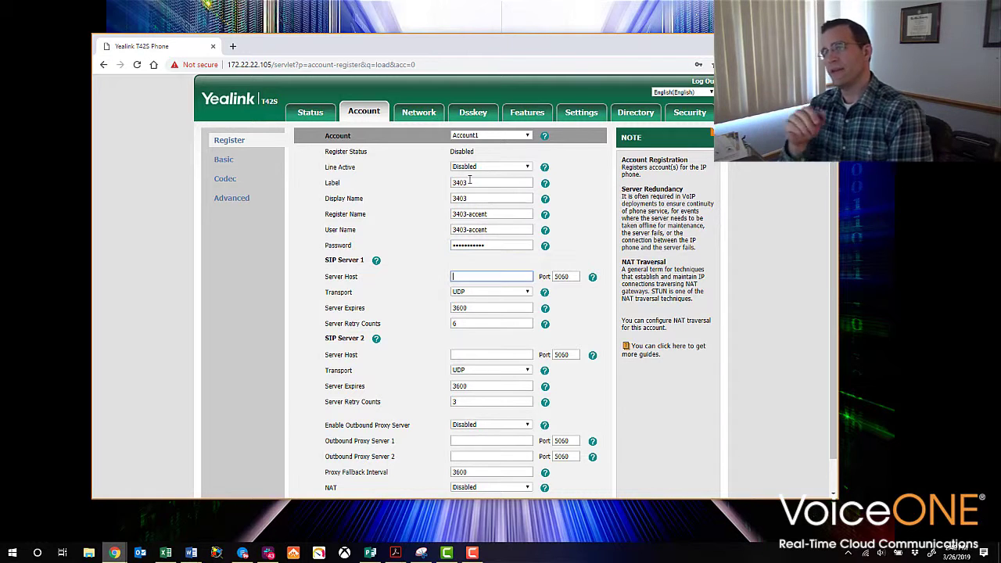
type("co")
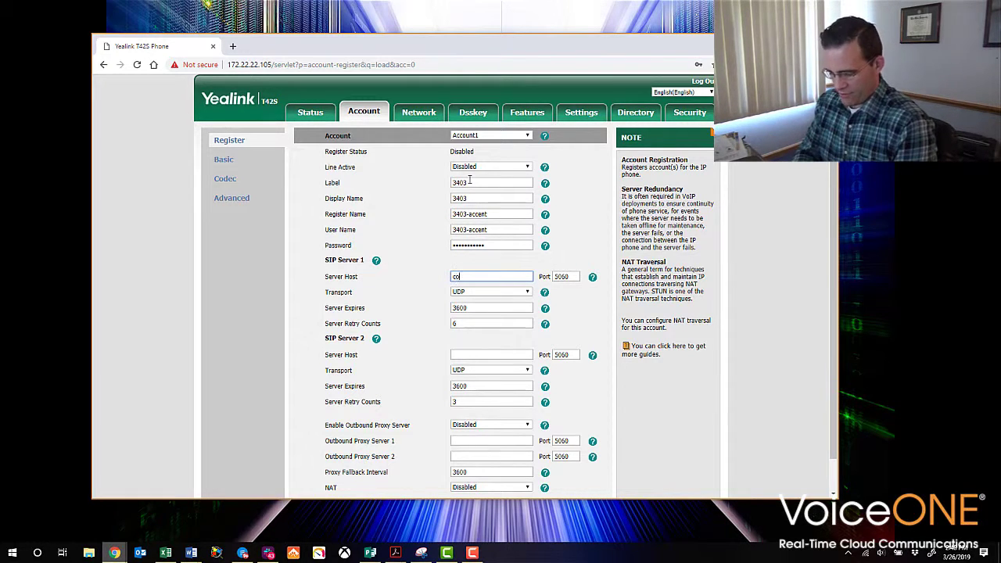
type("nnect.accentservices.com")
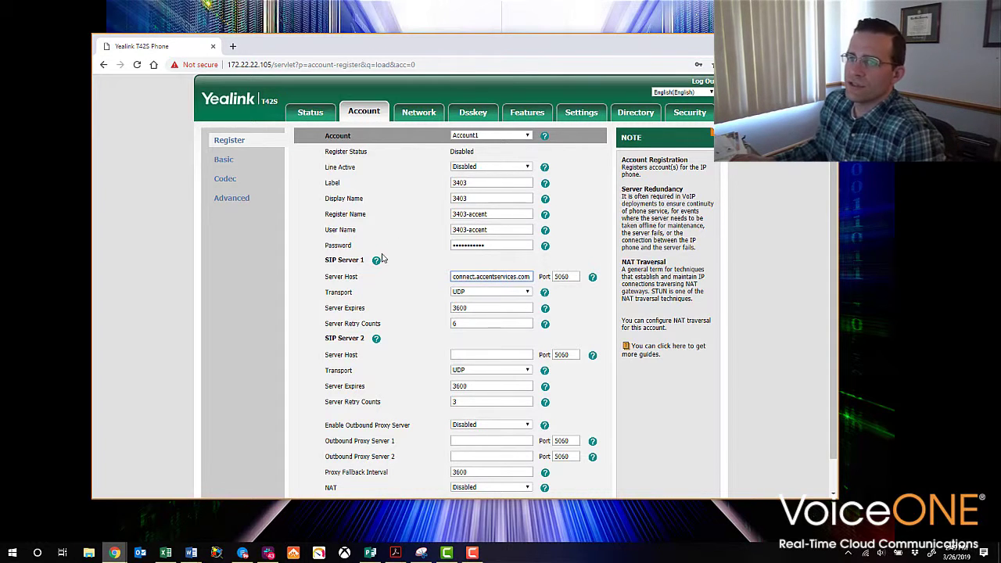
scroll(393, 258, "down", 1)
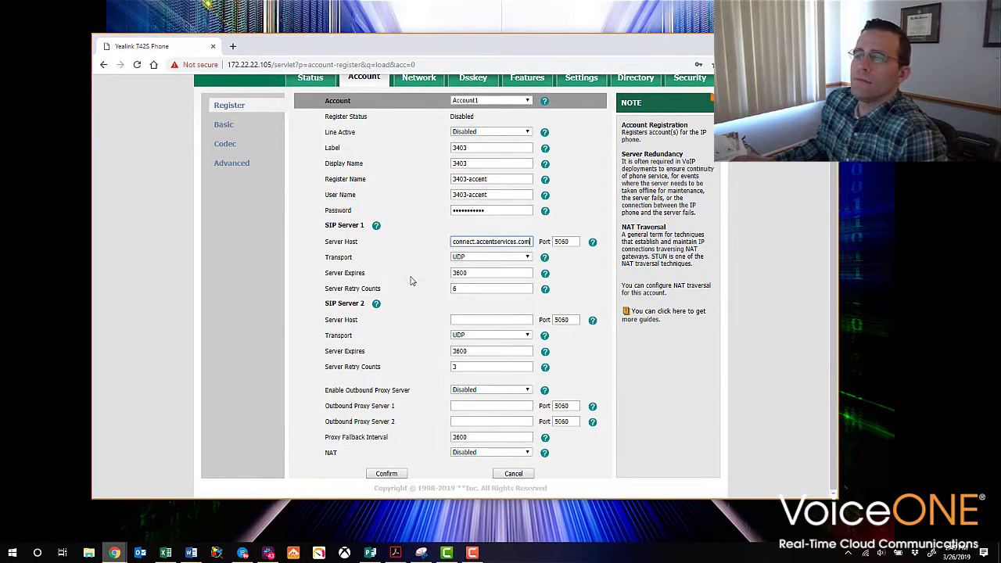
Set Line Active to Enabled and confirm, so Account1's Register Status shows Registered
left_click(387, 474)
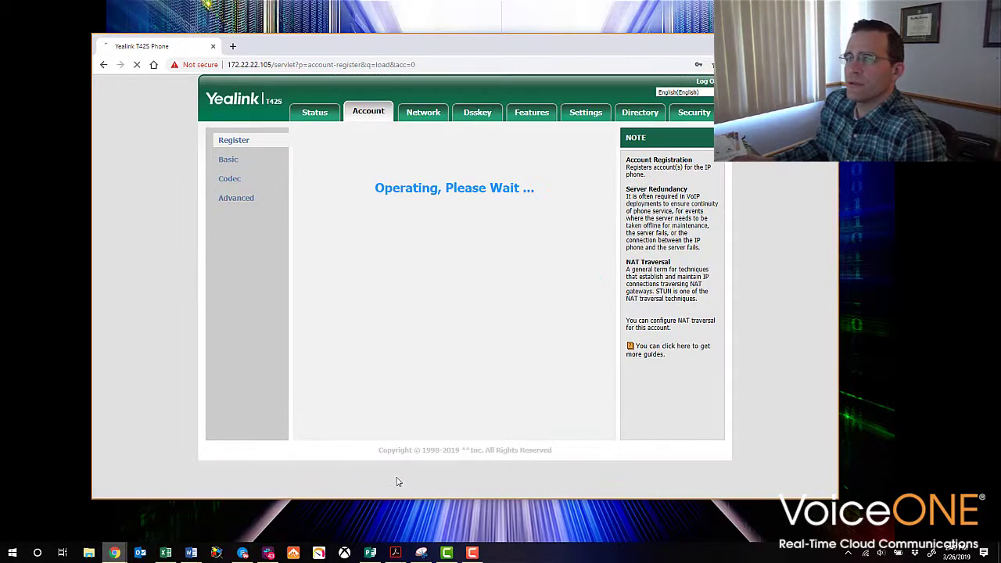
left_click(508, 168)
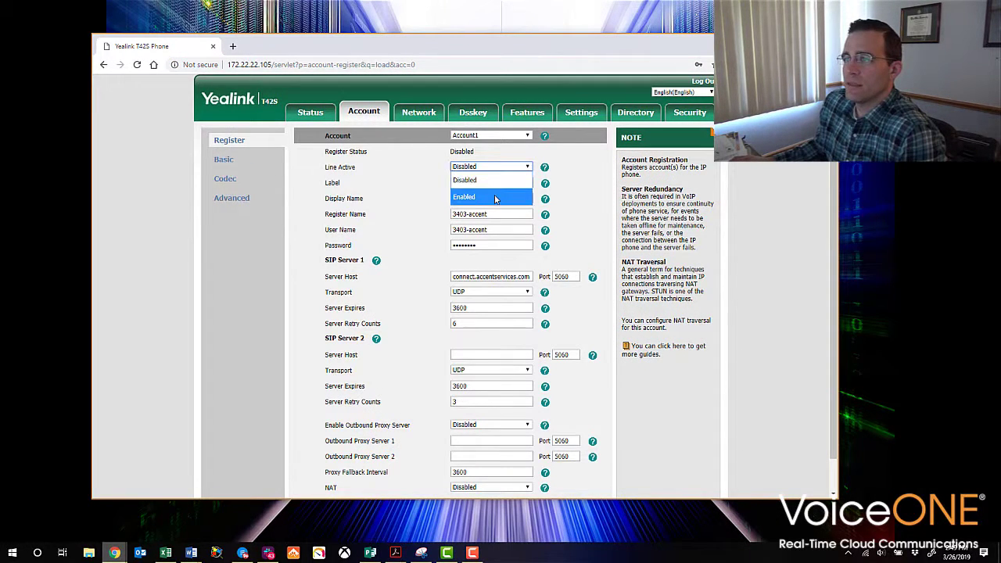
left_click(494, 197)
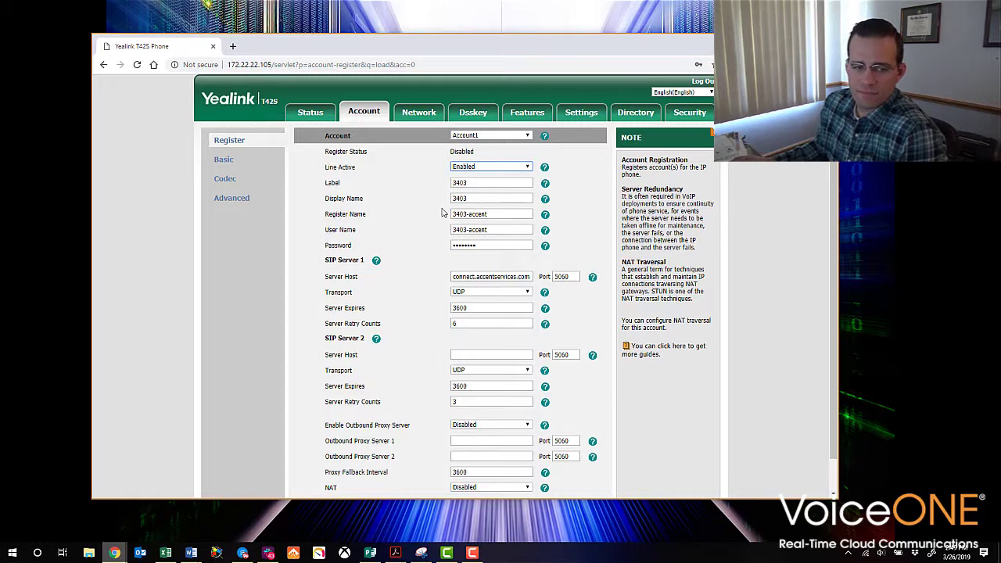
scroll(395, 478, "down", 2)
left_click(386, 474)
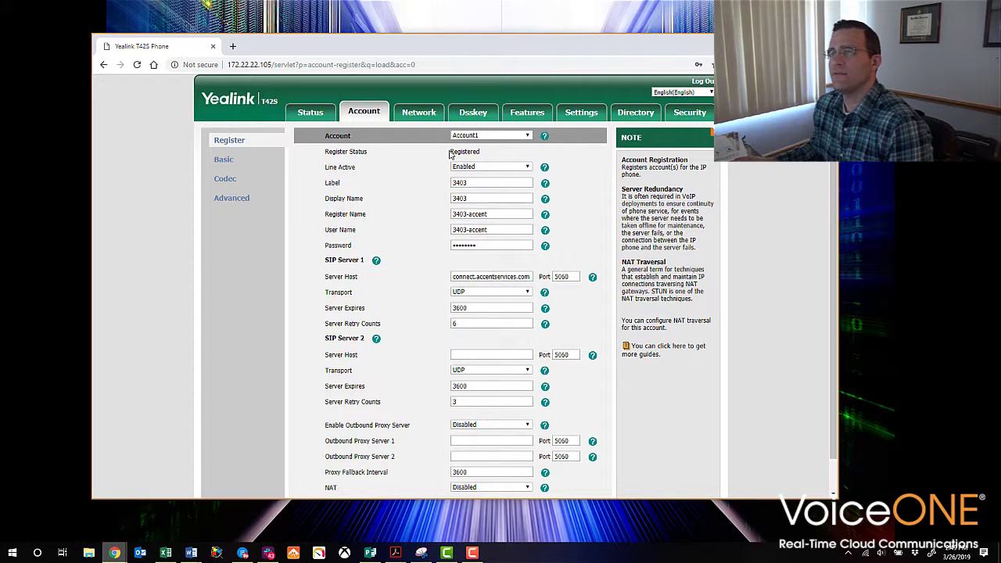
left_click_drag(451, 151, 481, 152)
left_click(434, 182)
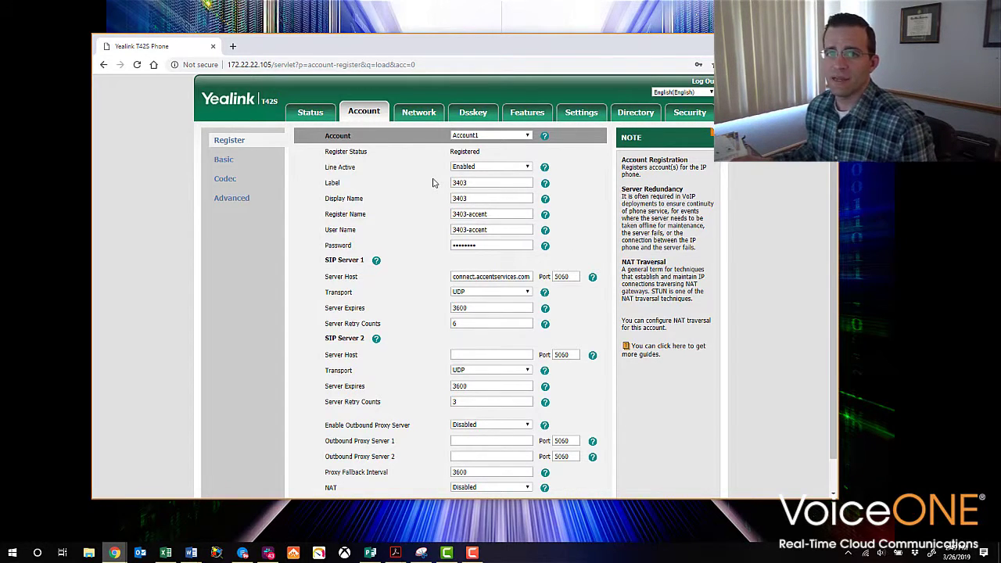
On Account1's Codec page, move G726-32 from the disabled to the enabled codecs
left_click(232, 182)
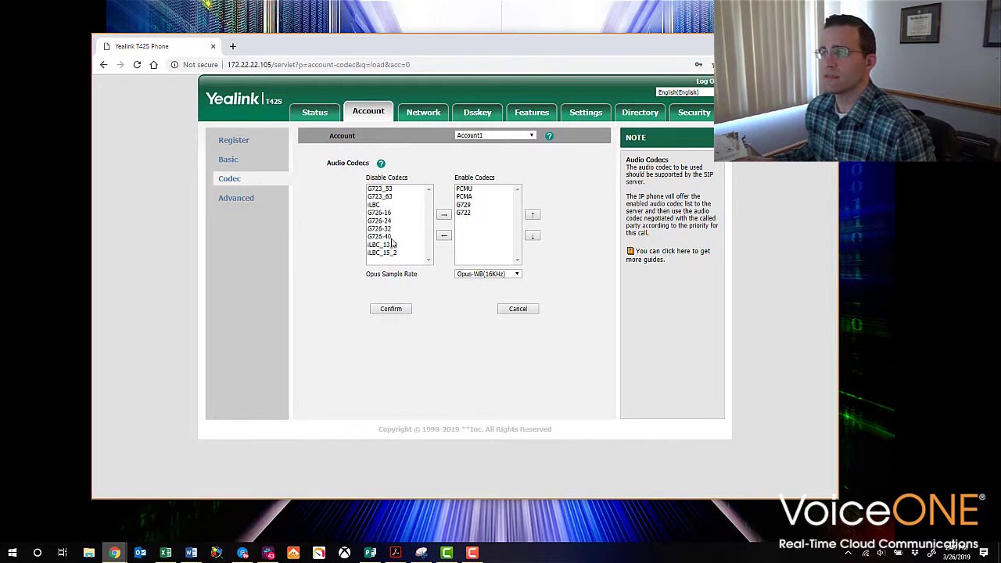
left_click(469, 189)
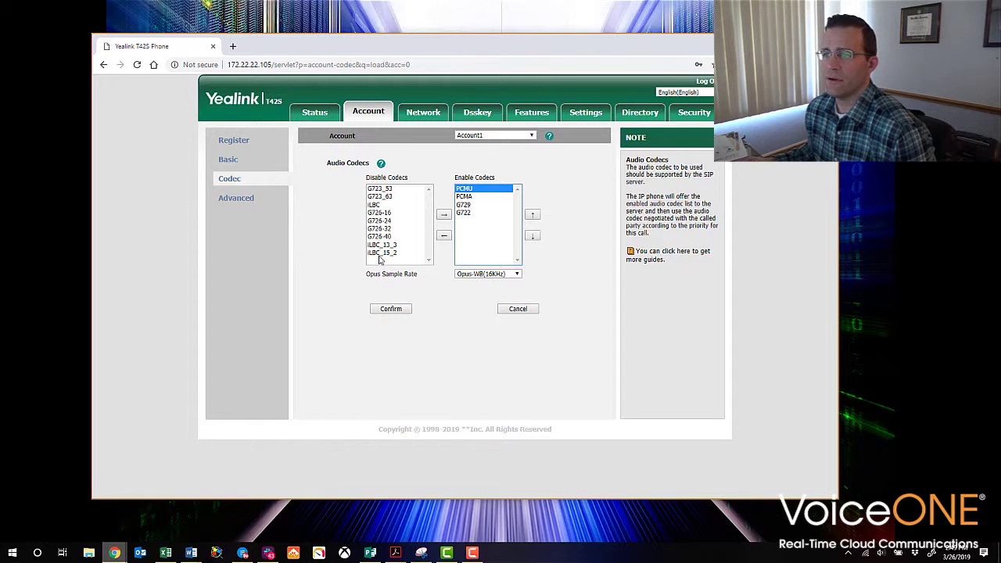
left_click(380, 230)
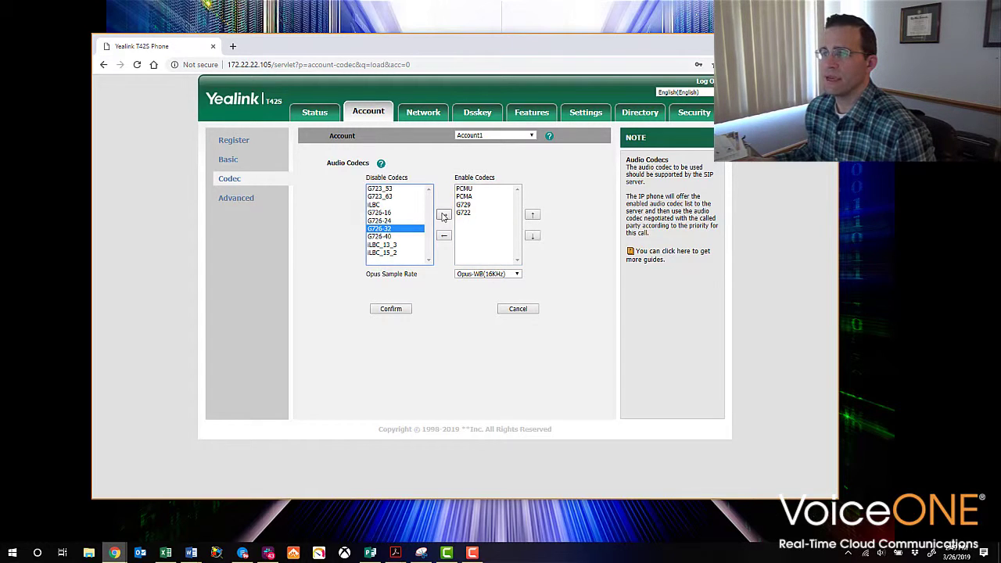
left_click(443, 216)
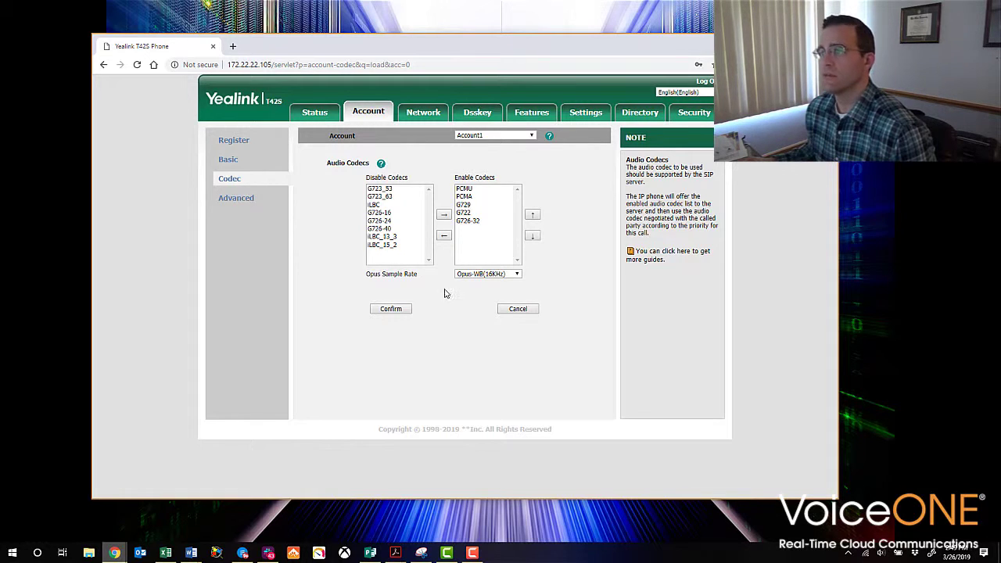
Try G726-32's priority arrows, leaving it last among the enabled codecs
left_click(477, 222)
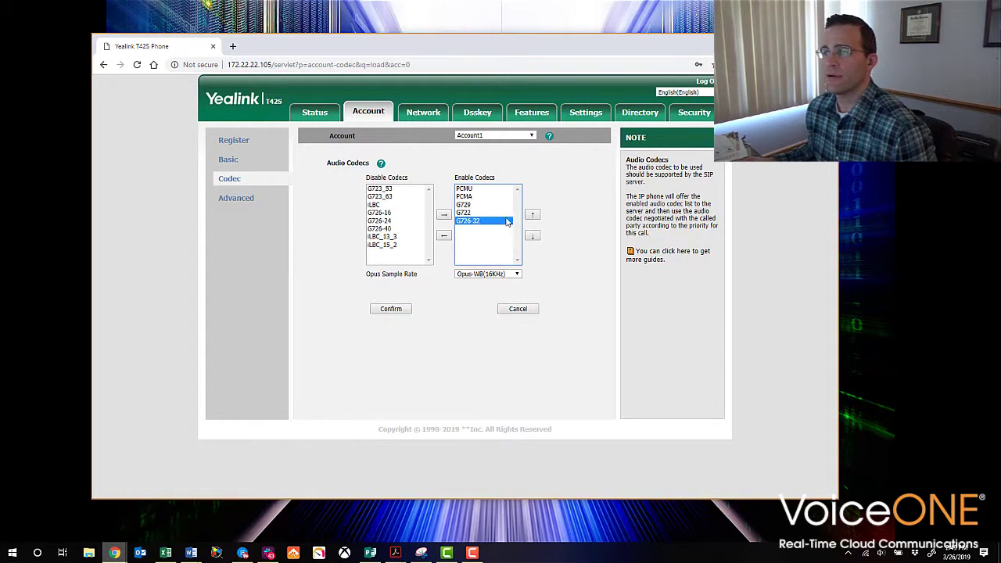
left_click(532, 215)
left_click(532, 236)
left_click(533, 215)
left_click(533, 236)
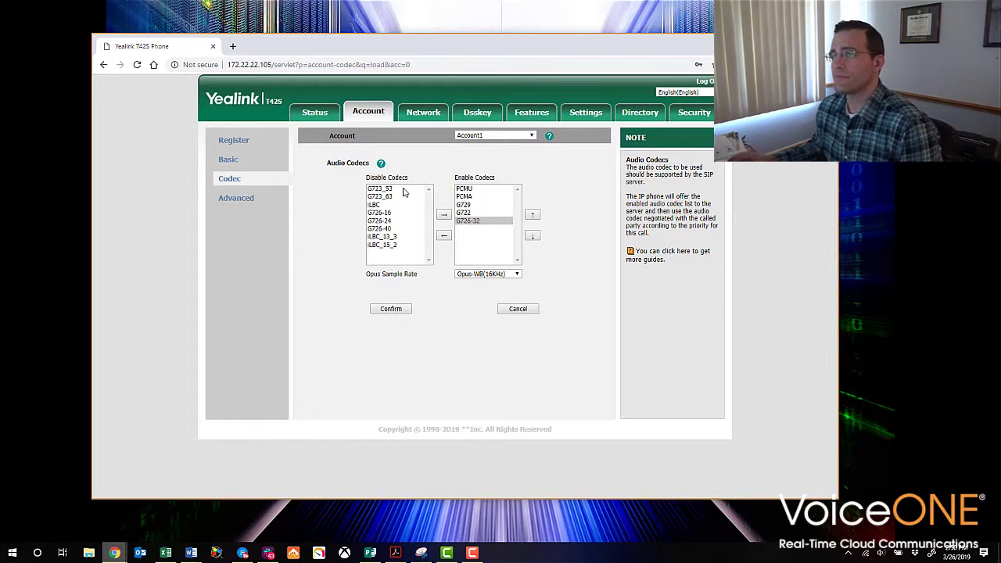
Return to the Register page and discard the unsaved codec change
left_click(226, 146)
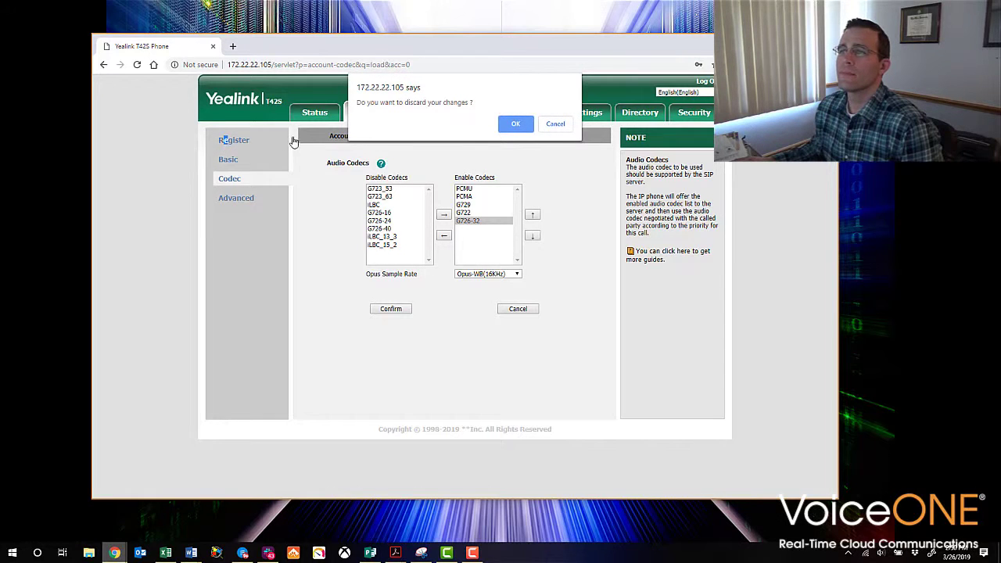
left_click(515, 125)
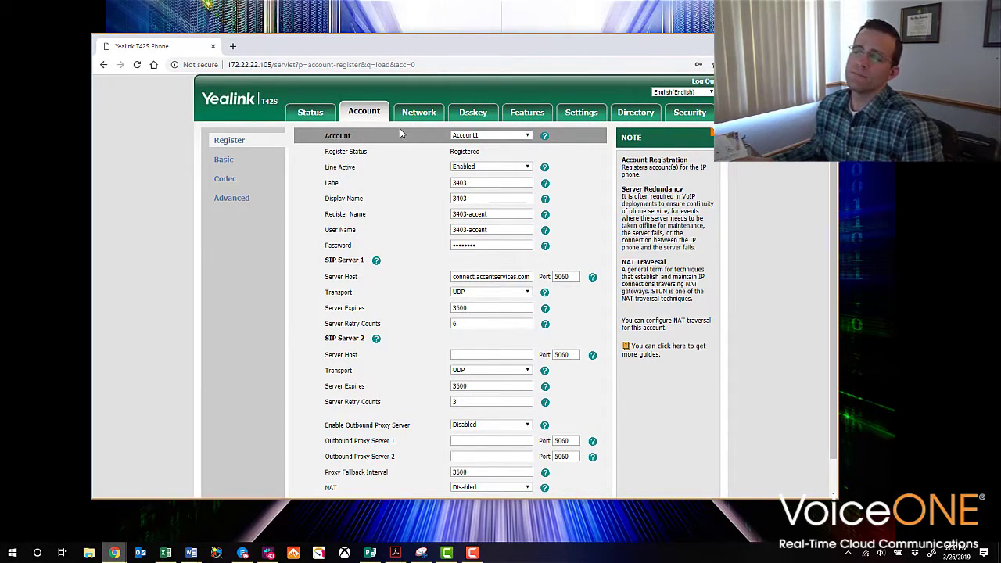
On the Dsskey page, try Line Key3 as a Line key on Line 3, then reset it to N/A
left_click(473, 112)
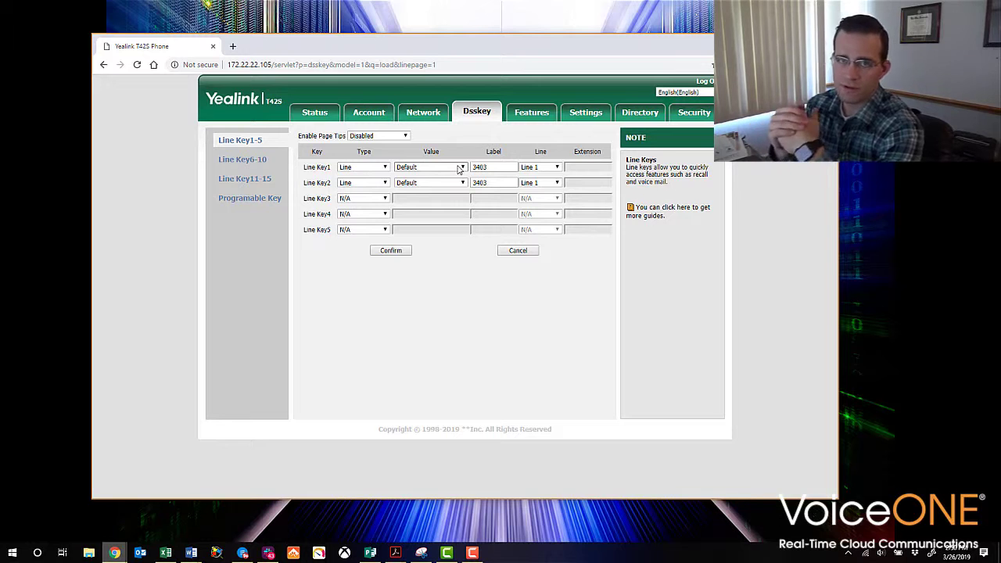
left_click(385, 199)
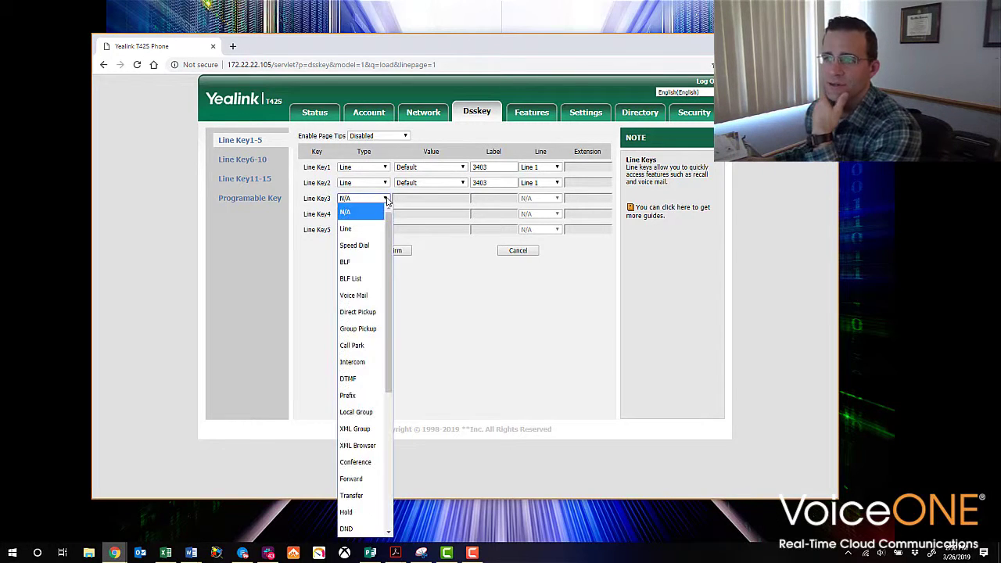
left_click(346, 229)
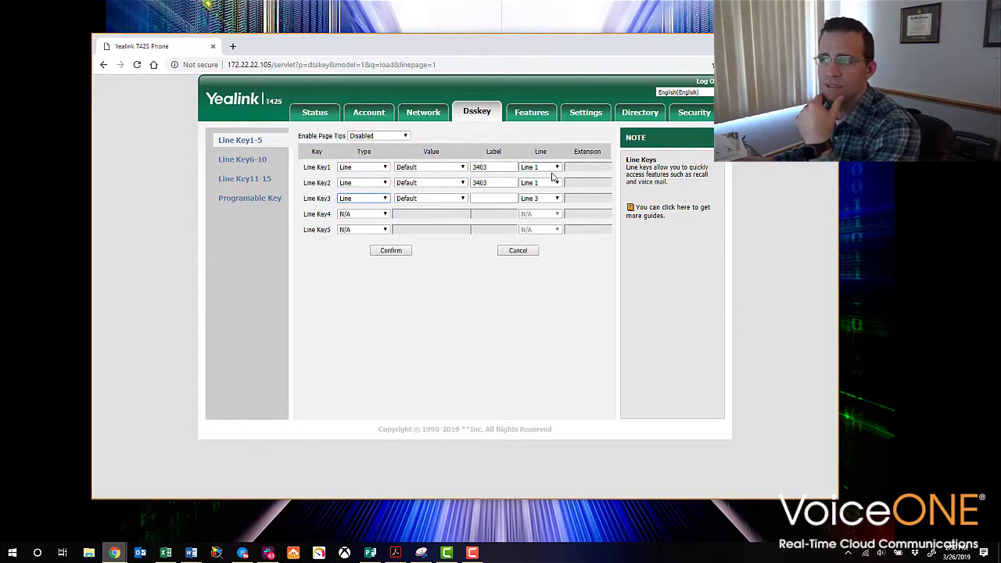
left_click(556, 199)
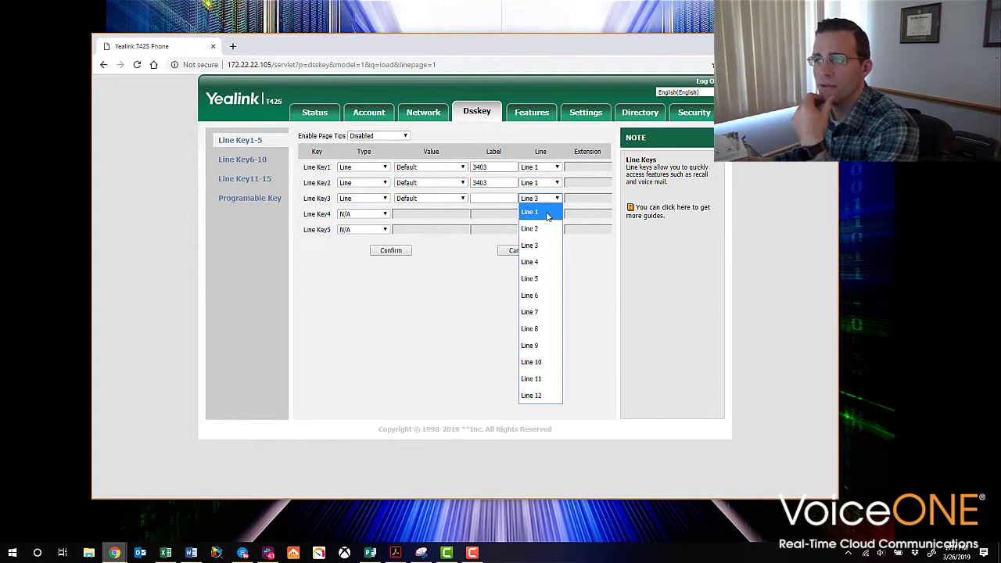
left_click(543, 200)
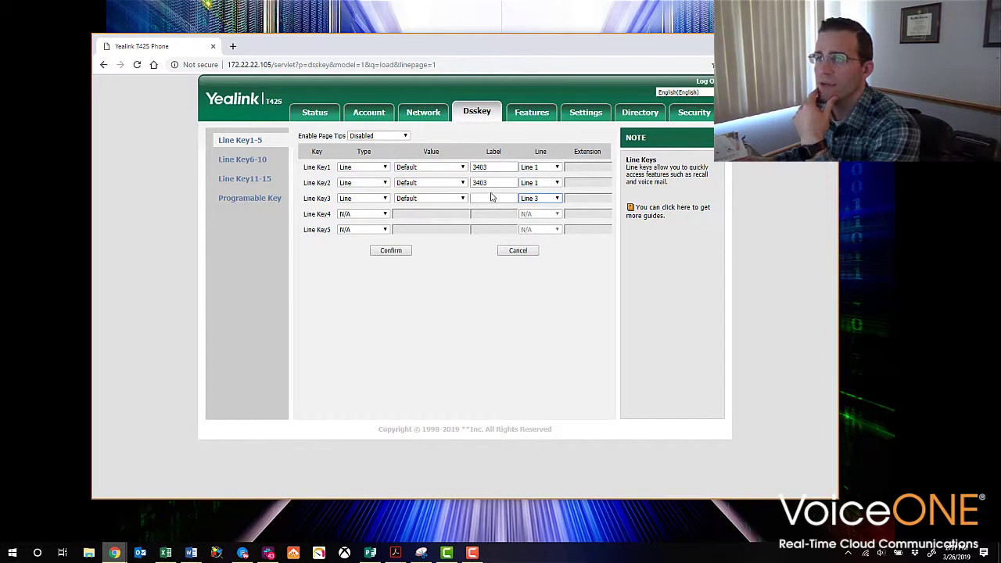
left_click(384, 199)
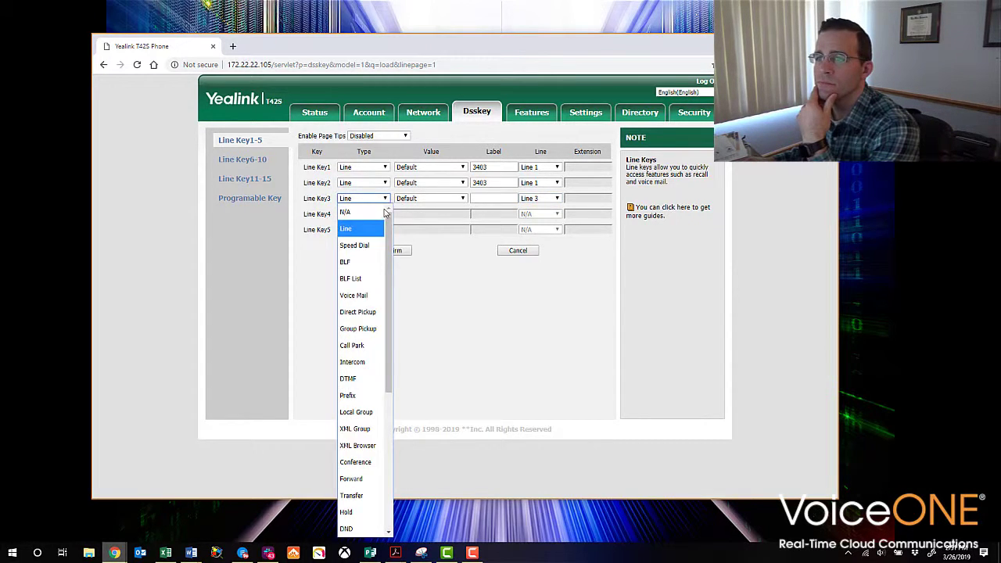
left_click(380, 207)
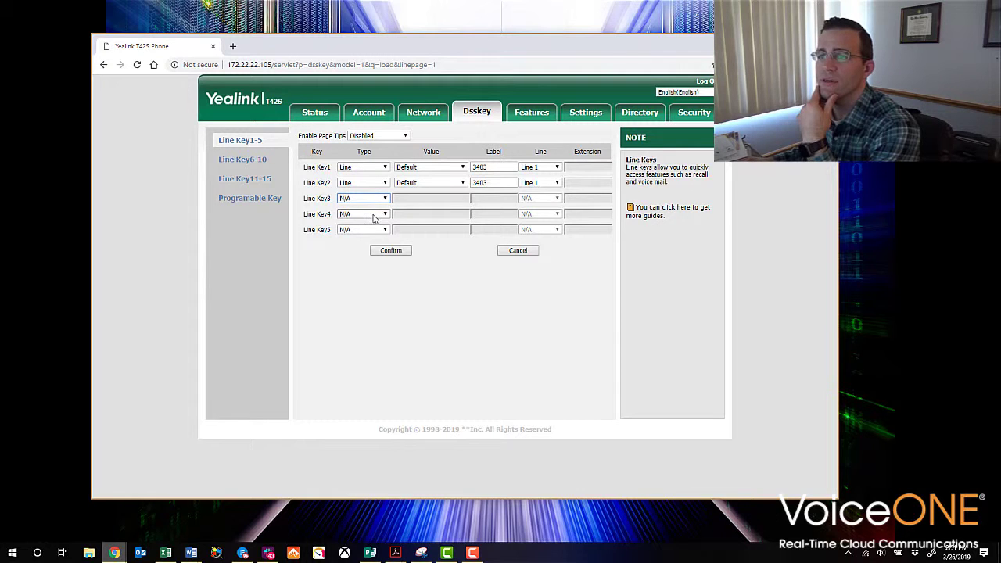
left_click(374, 215)
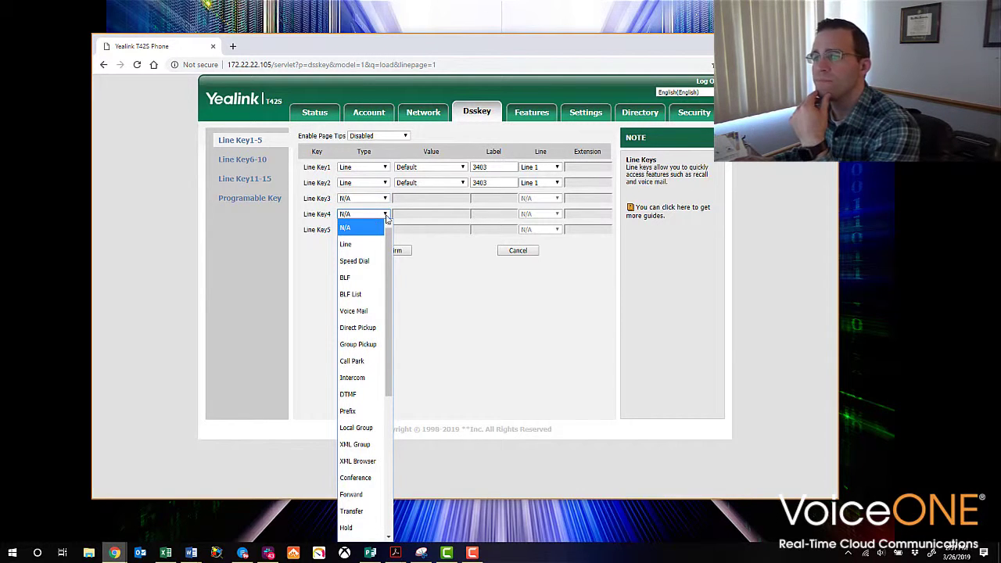
Make Line Key4 a BLF key with value 3533, the contact's name as label, and extension 35433 typed
left_click(367, 277)
left_click(427, 215)
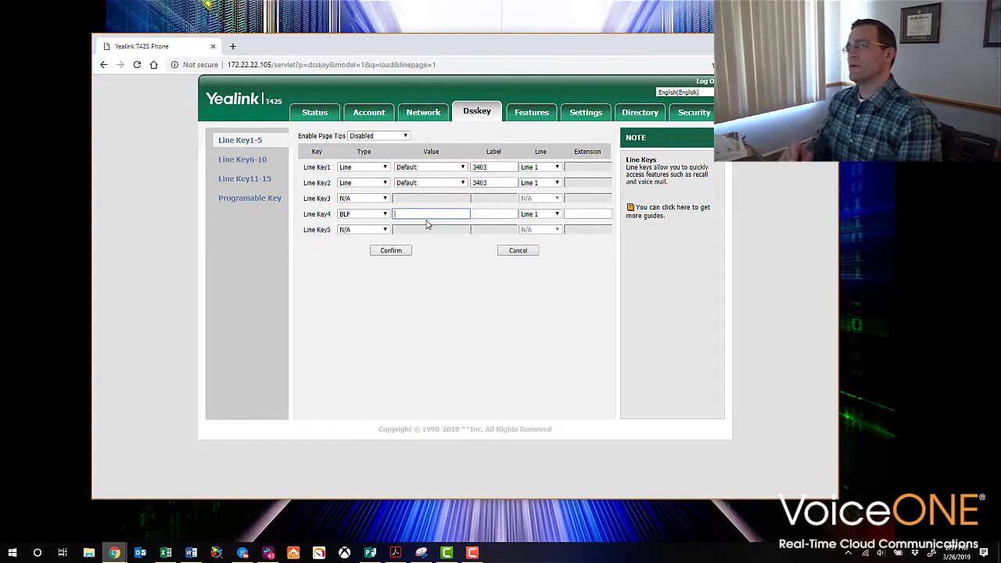
type("3533")
key("Tab")
type("Chris")
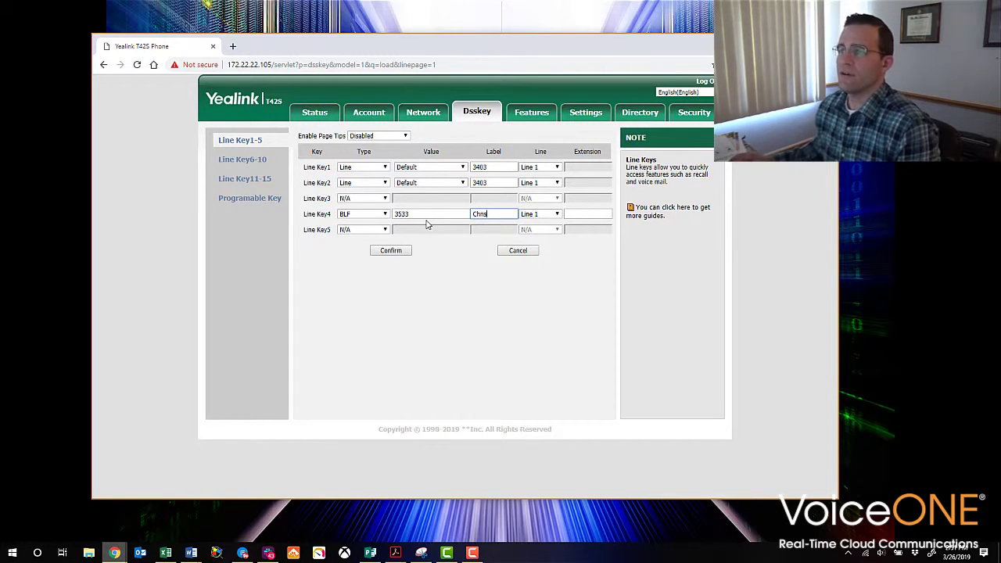
left_click(579, 212)
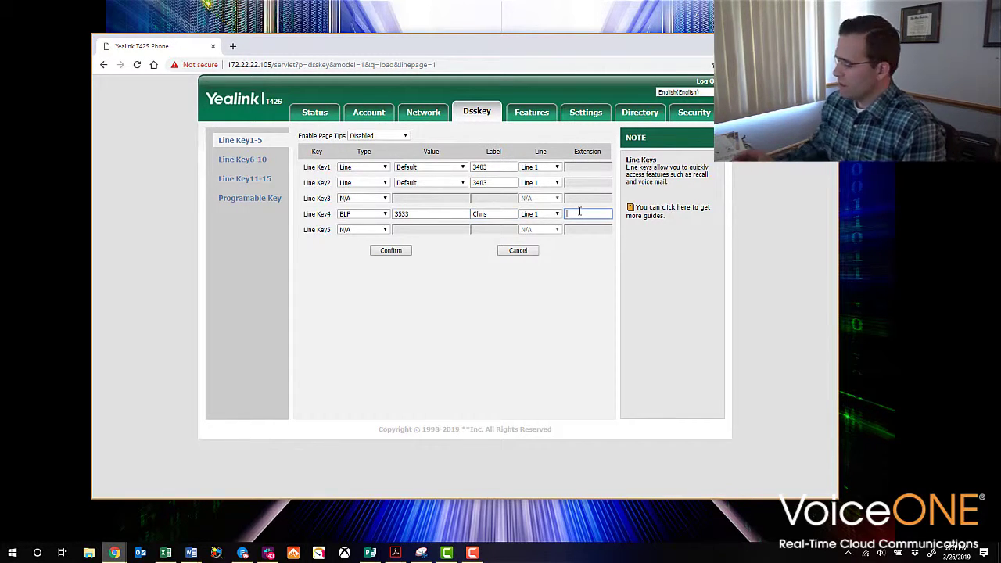
type("35")
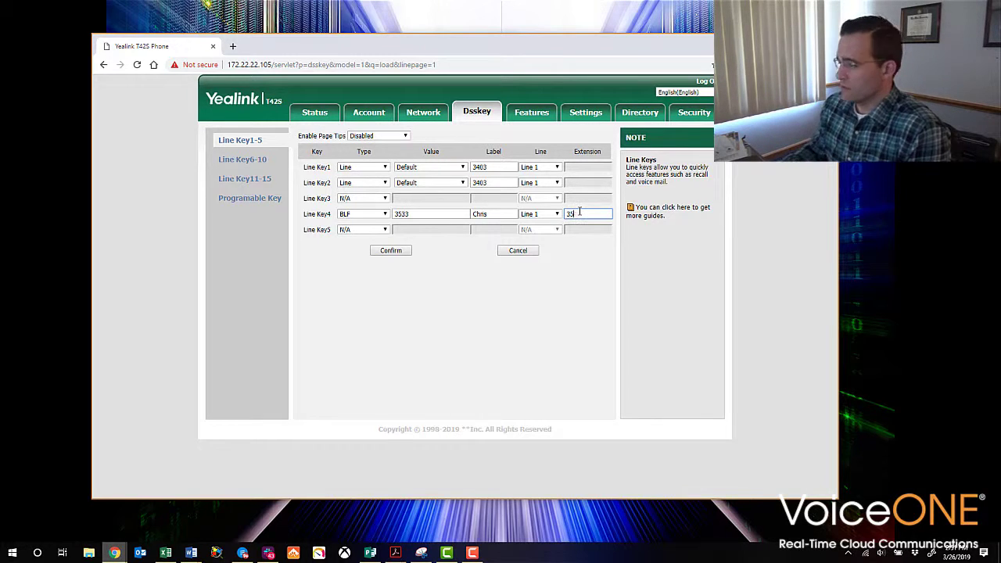
type("433")
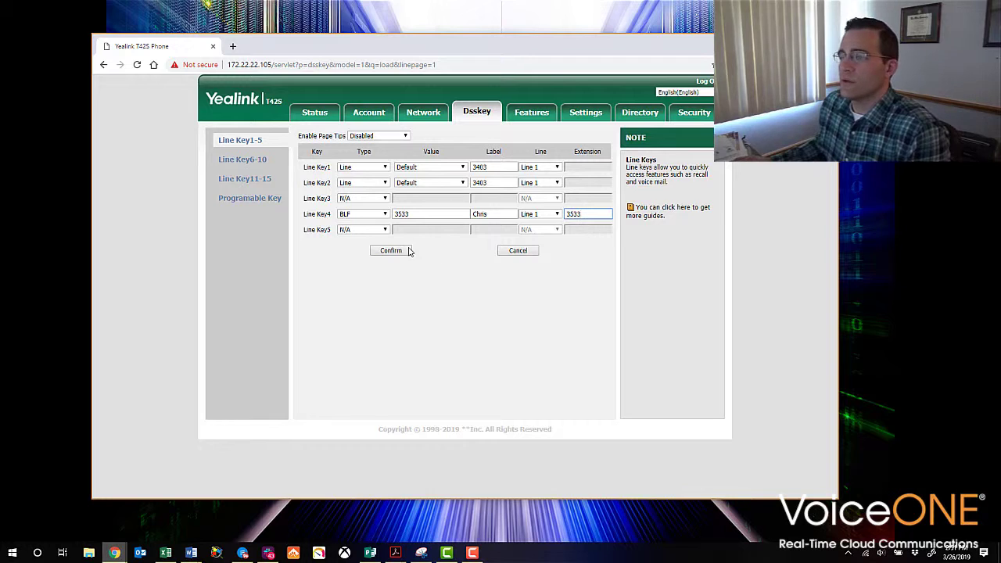
Make Line Key5 a BLF key with value and extension 3534 and the contact's name as label, then confirm
left_click(366, 229)
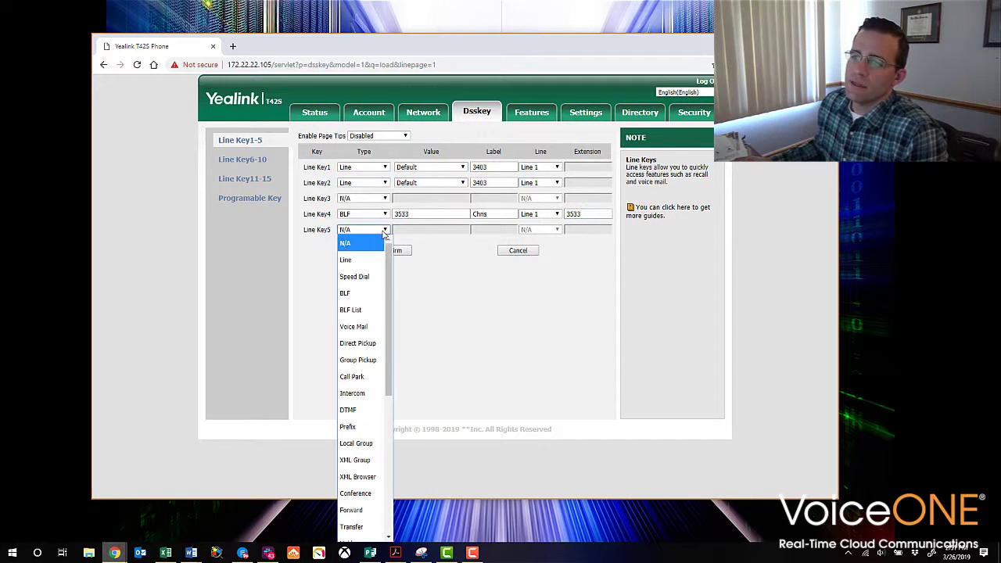
left_click(362, 292)
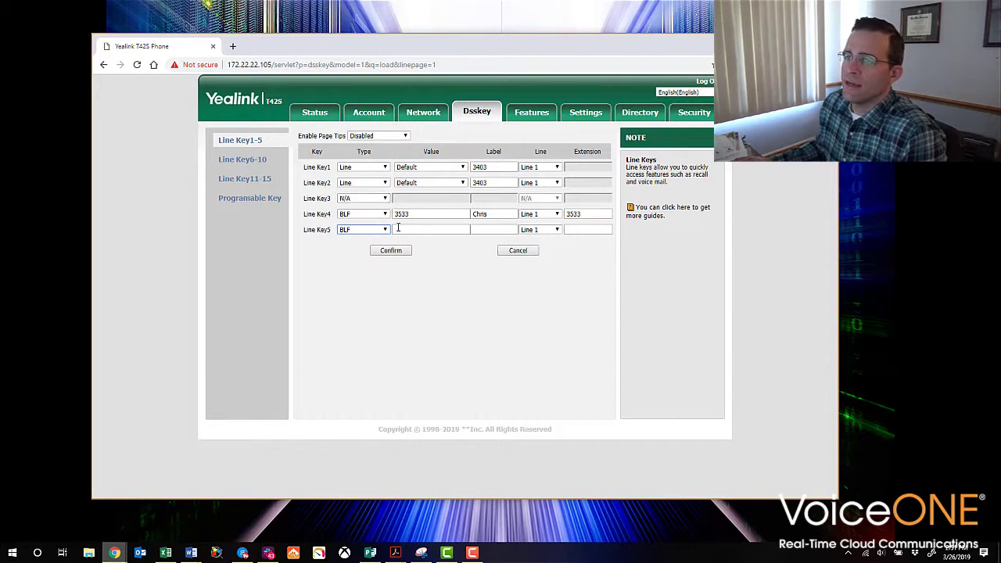
left_click(462, 226)
type("3534")
key("Tab")
type("Ryan")
key("Tab")
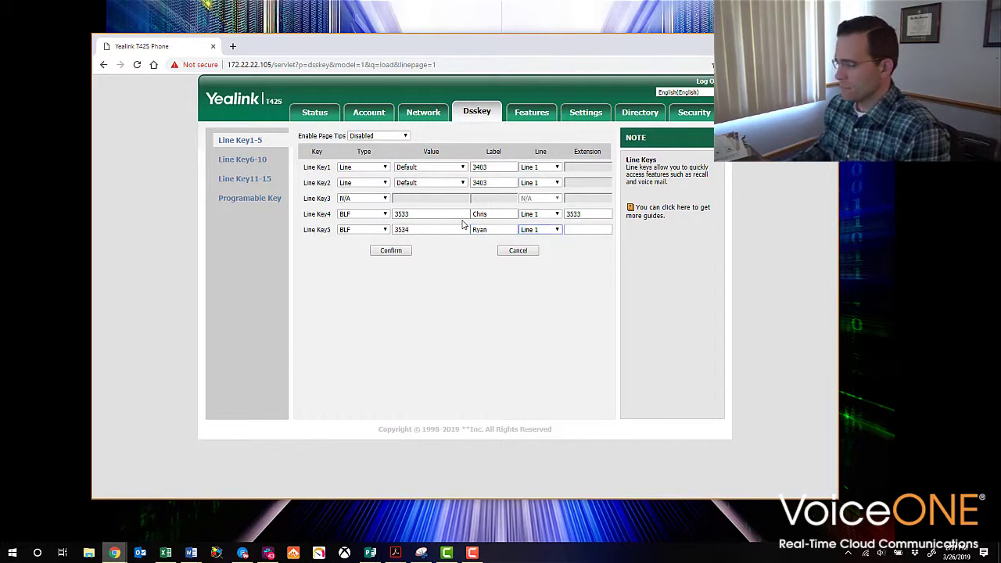
type("3534")
left_click(391, 250)
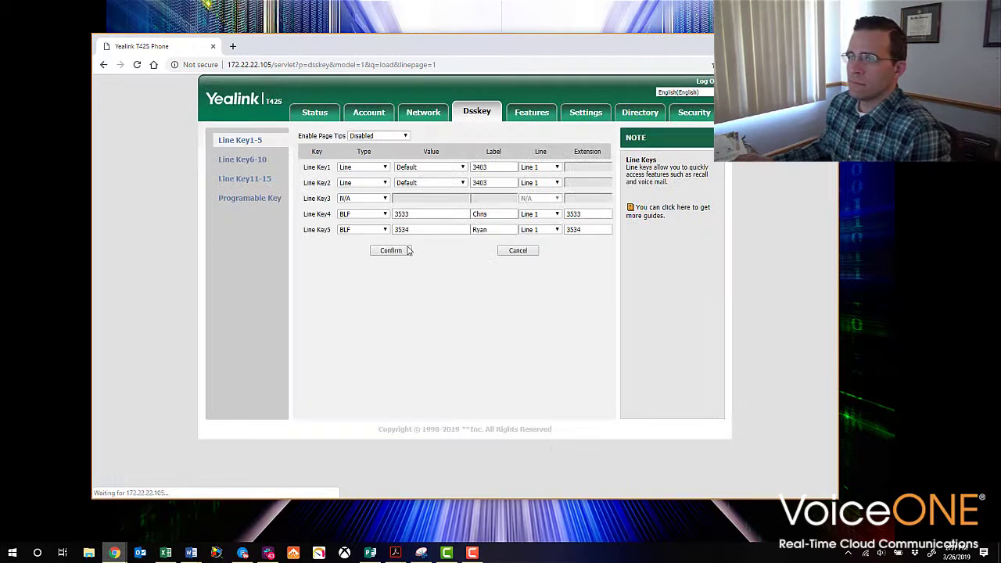